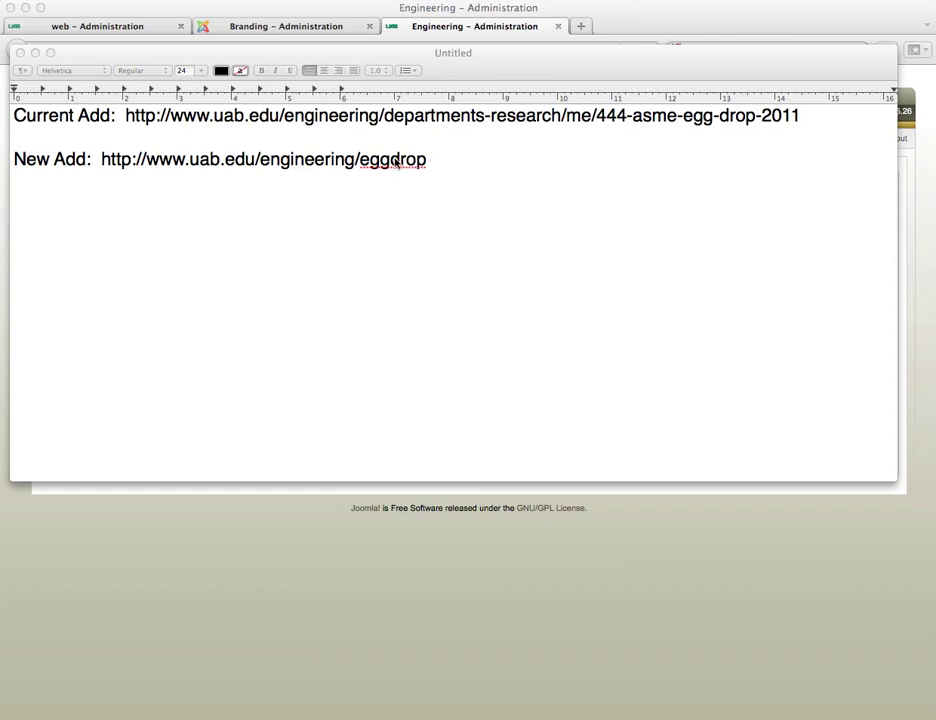
Step: Close the untitled note with the current and new addresses without saving it
left_click(20, 53)
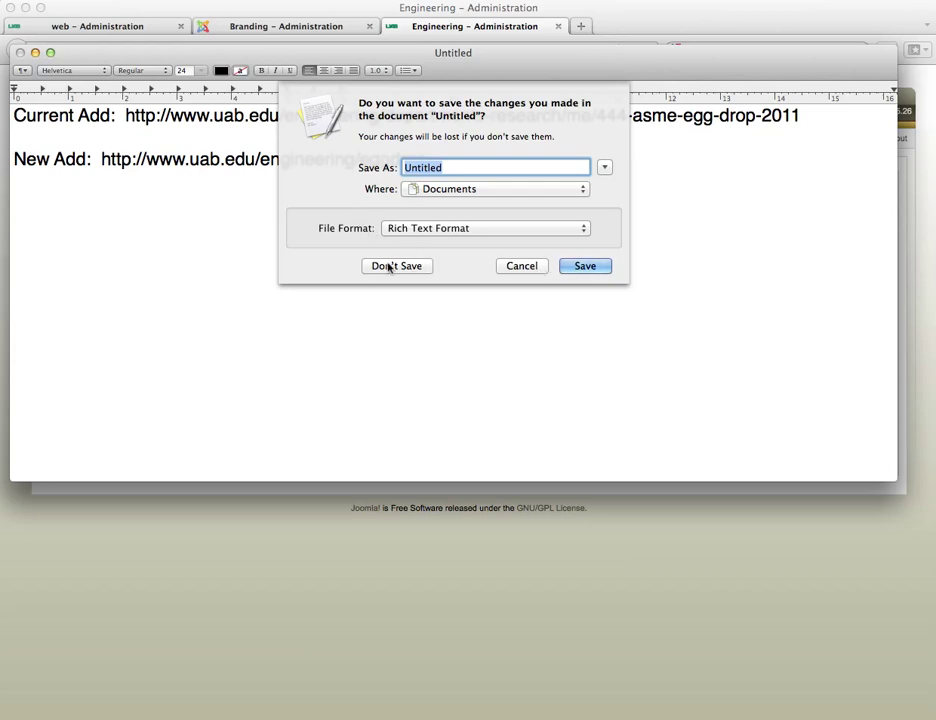
left_click(391, 266)
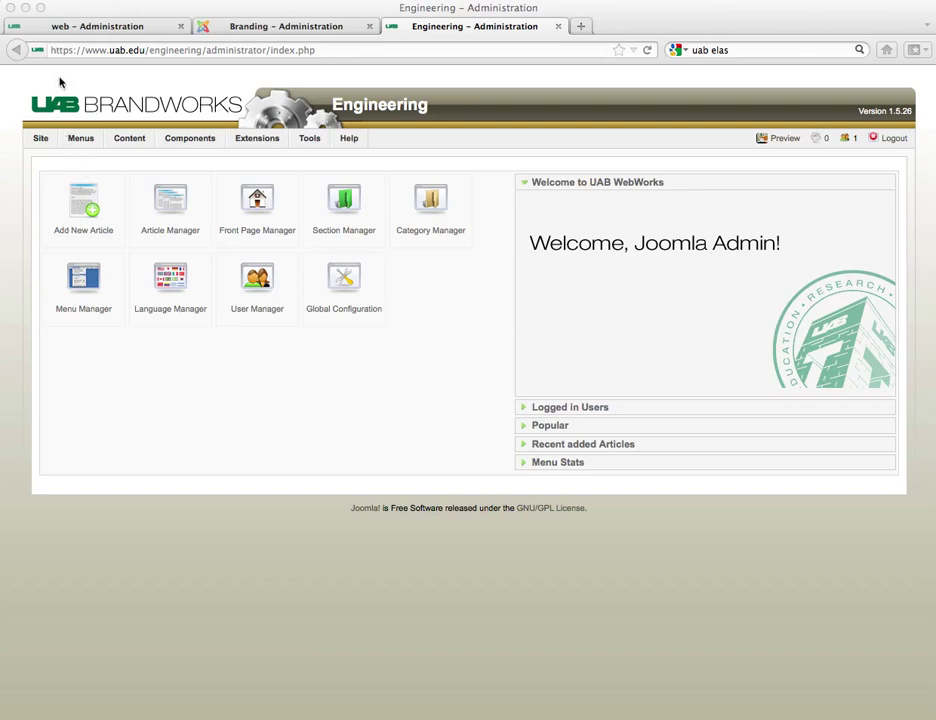
Step: Start a new menu in the Menu Manager with the unique name Hidden
left_click(84, 144)
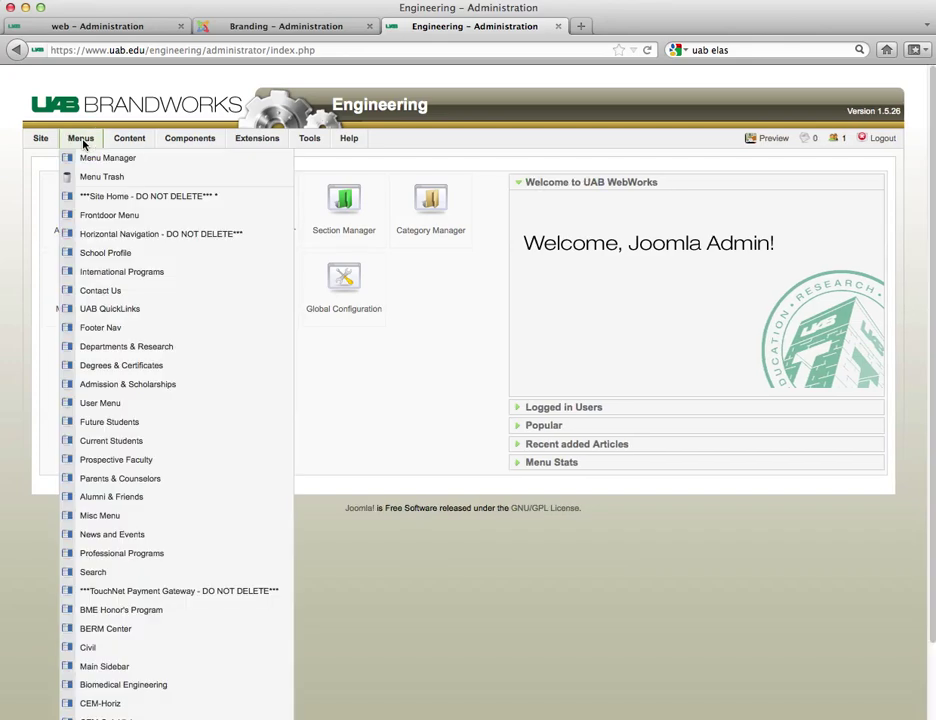
left_click(66, 158)
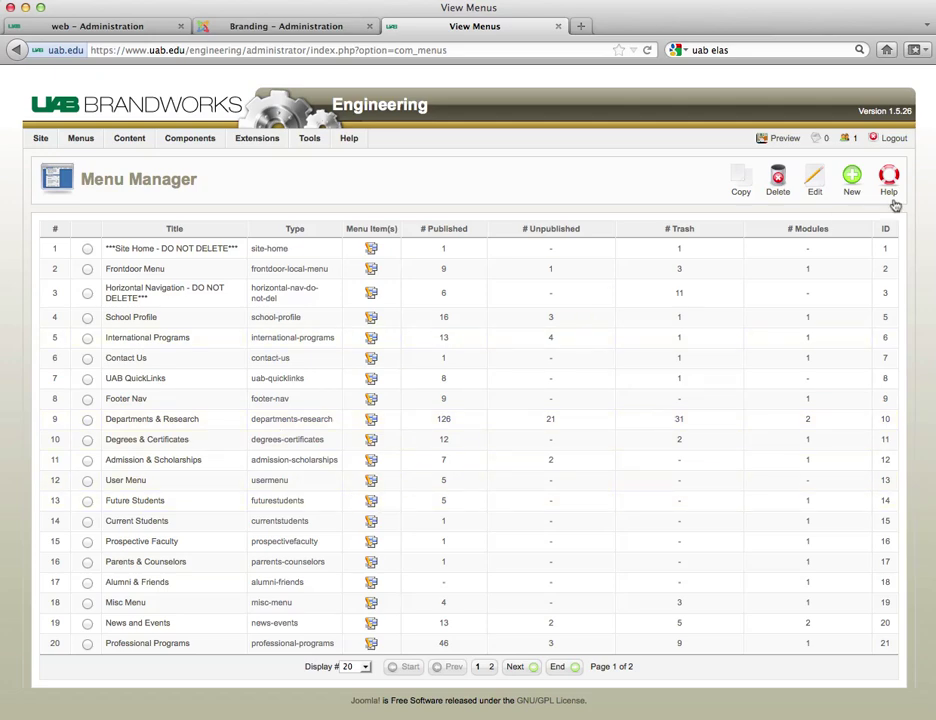
left_click(851, 180)
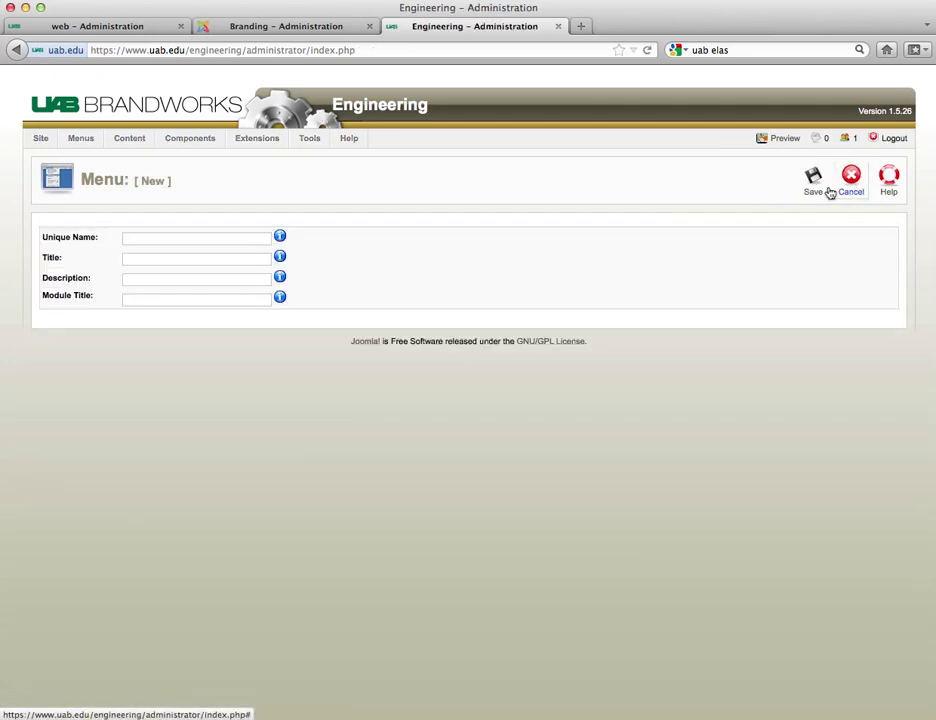
type("Hidden")
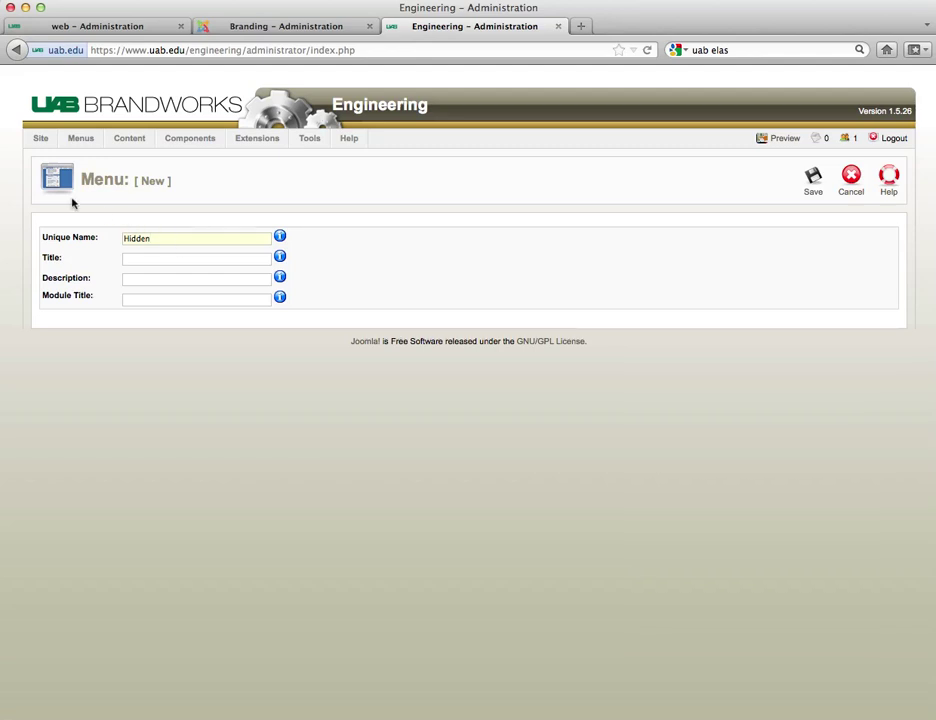
Step: Copy the unique name Hidden into the title, description and module title, and save the new menu
left_click_drag(157, 237, 88, 242)
key("super+c")
left_click(137, 259)
key("super+v")
left_click(138, 277)
key("super+v")
left_click(139, 298)
key("super+v")
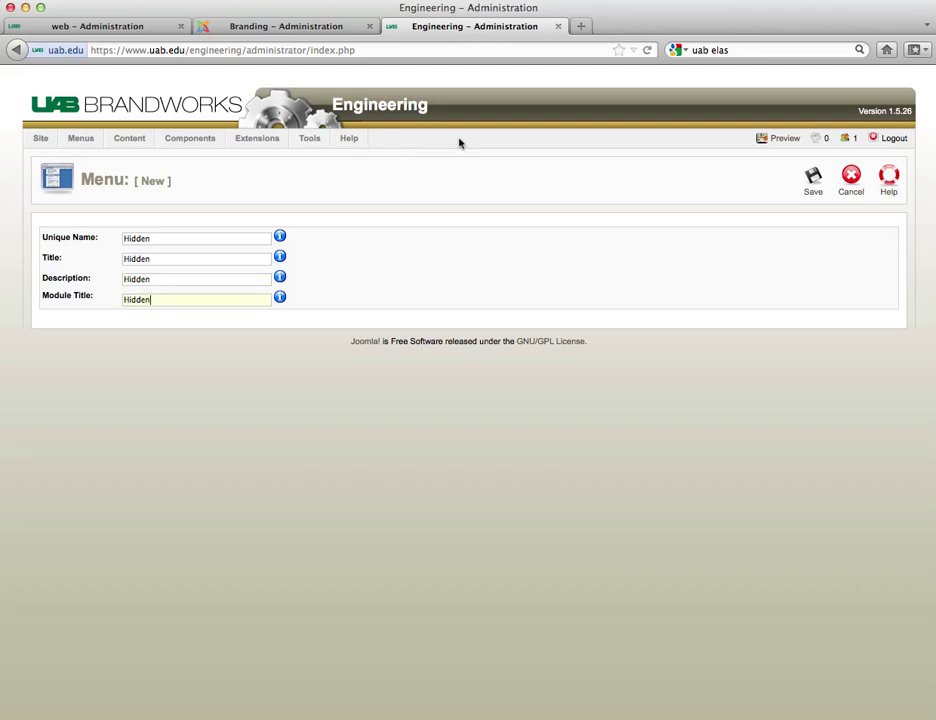
left_click(813, 181)
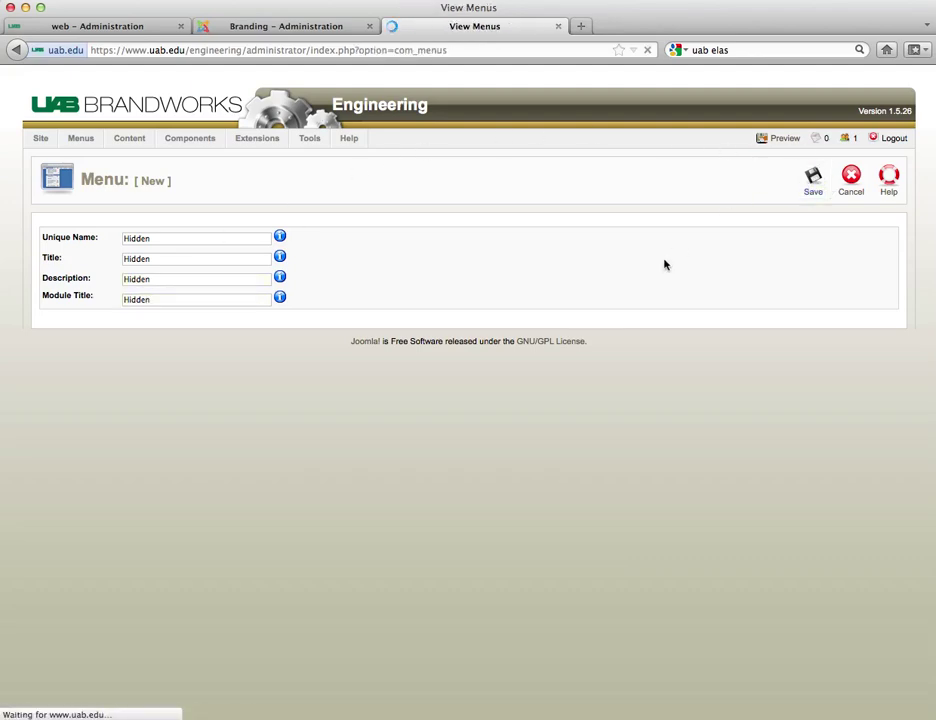
Step: Set the menu list to display all entries and open the menu items of the Hidden menu
scroll(456, 264, "down", 2)
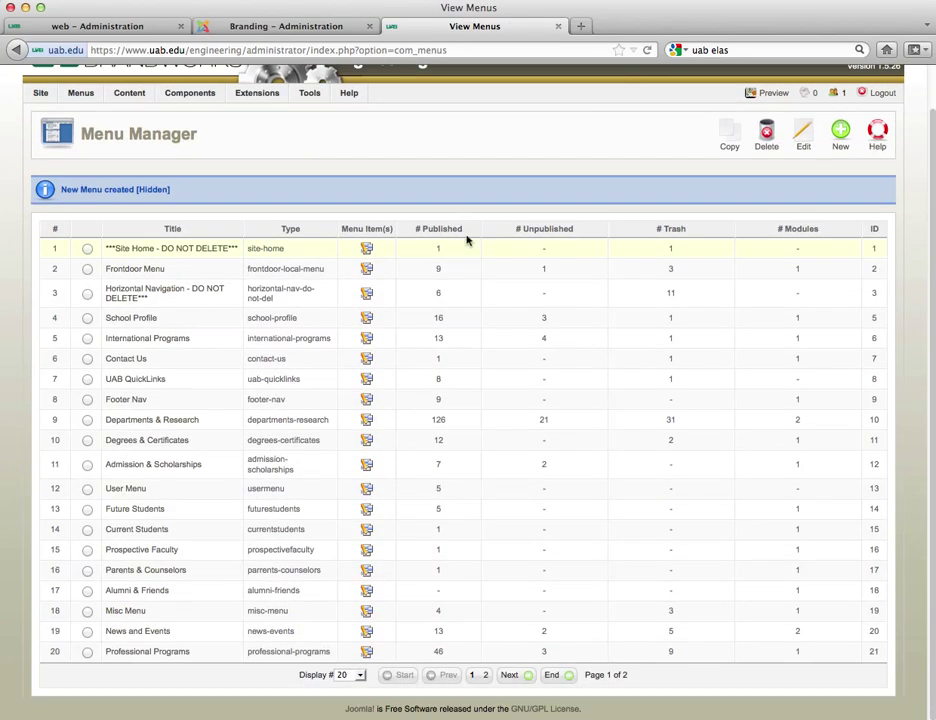
left_click(358, 676)
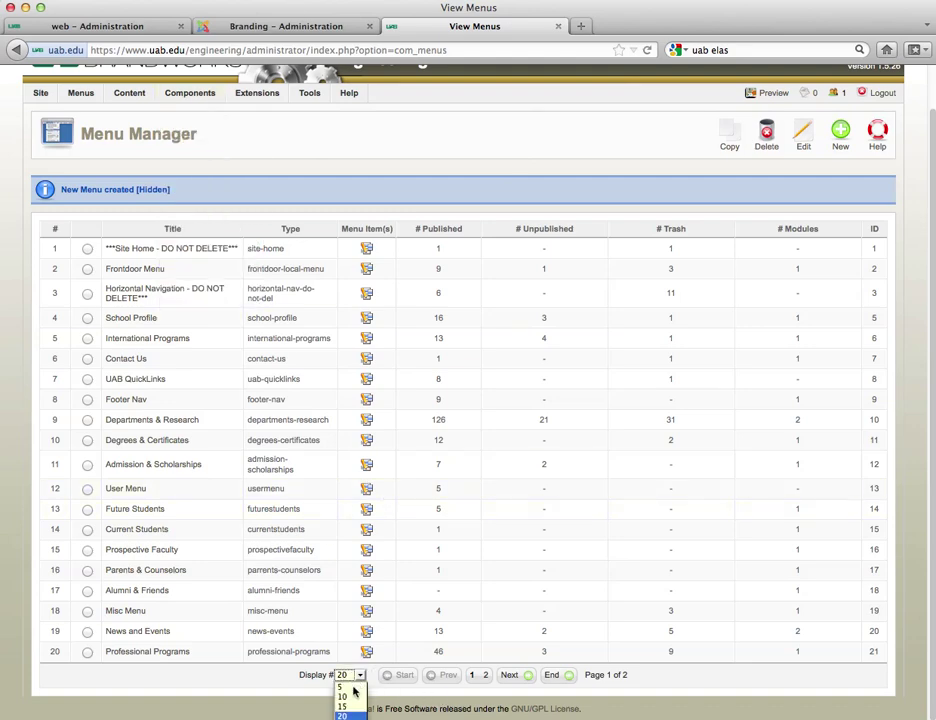
left_click(352, 708)
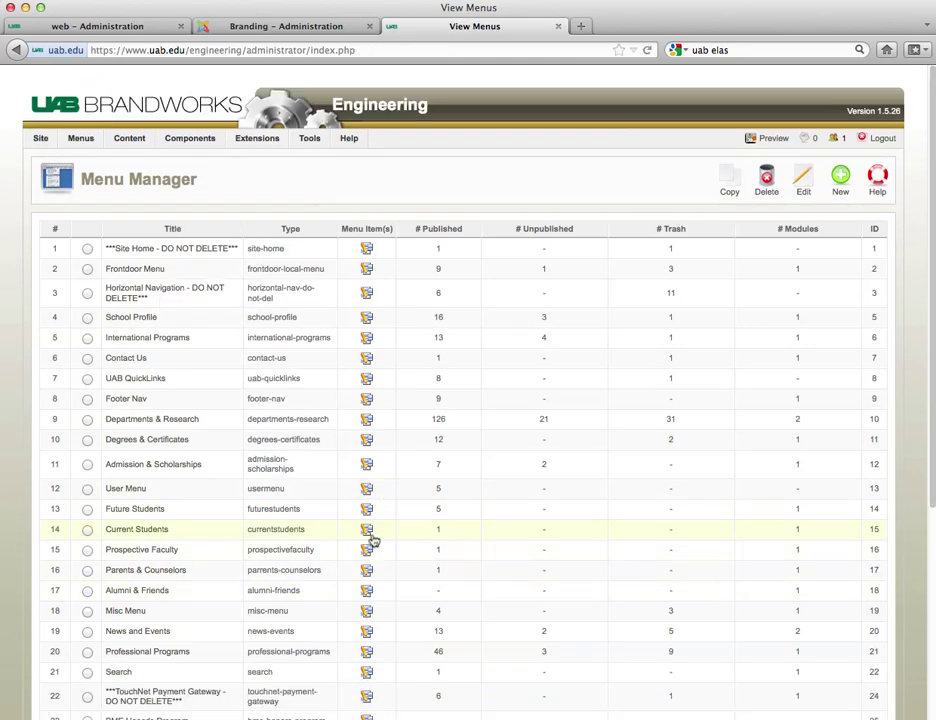
scroll(370, 539, "down", 6)
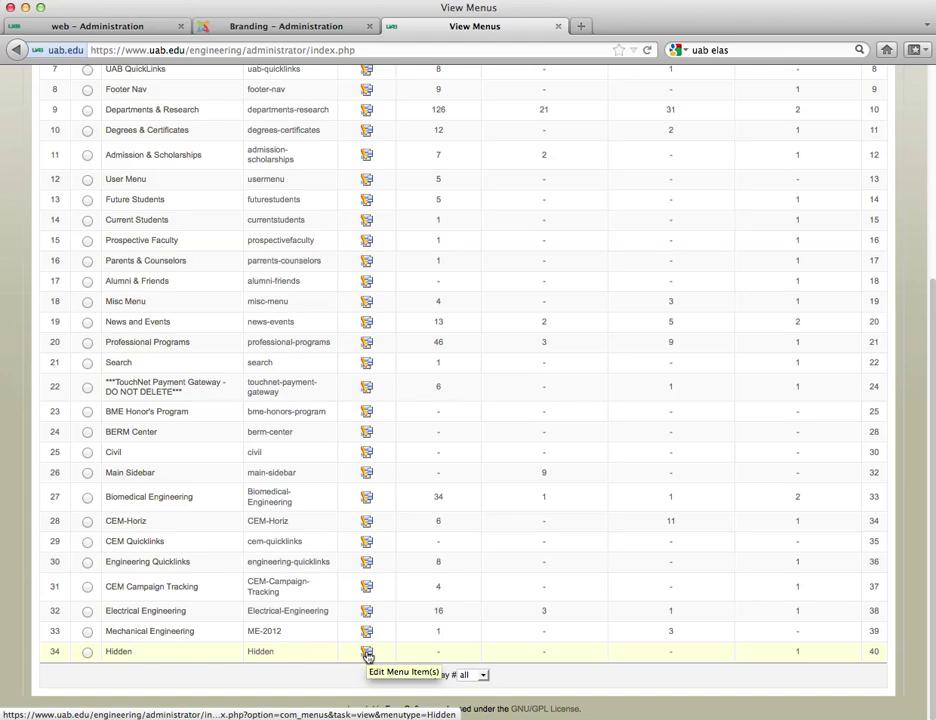
left_click(367, 652)
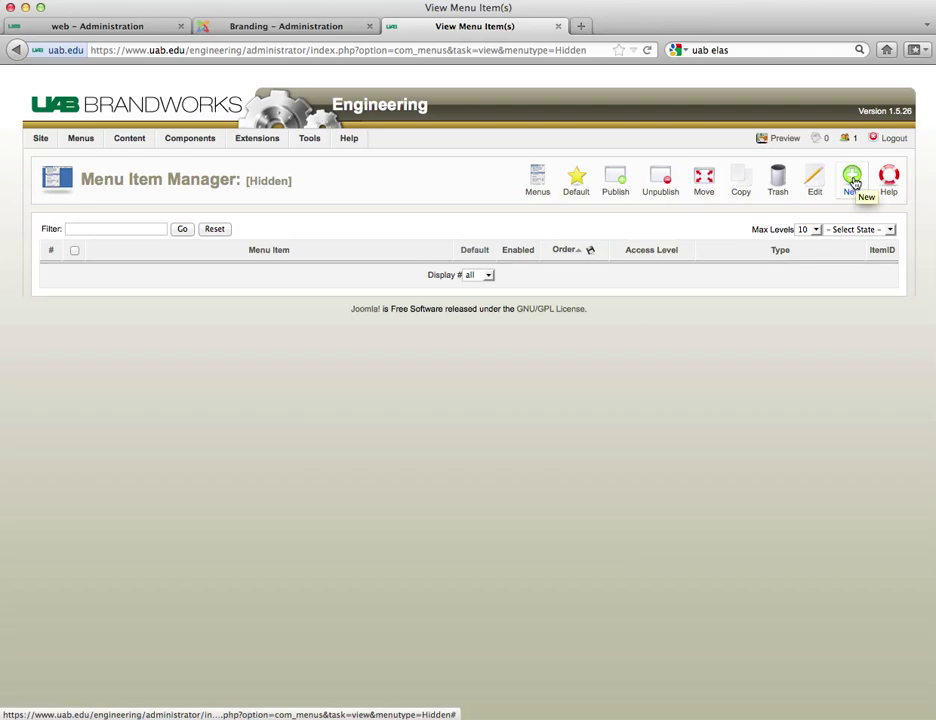
Step: Create a new menu item in the Hidden menu using the Article Layout type
left_click(852, 180)
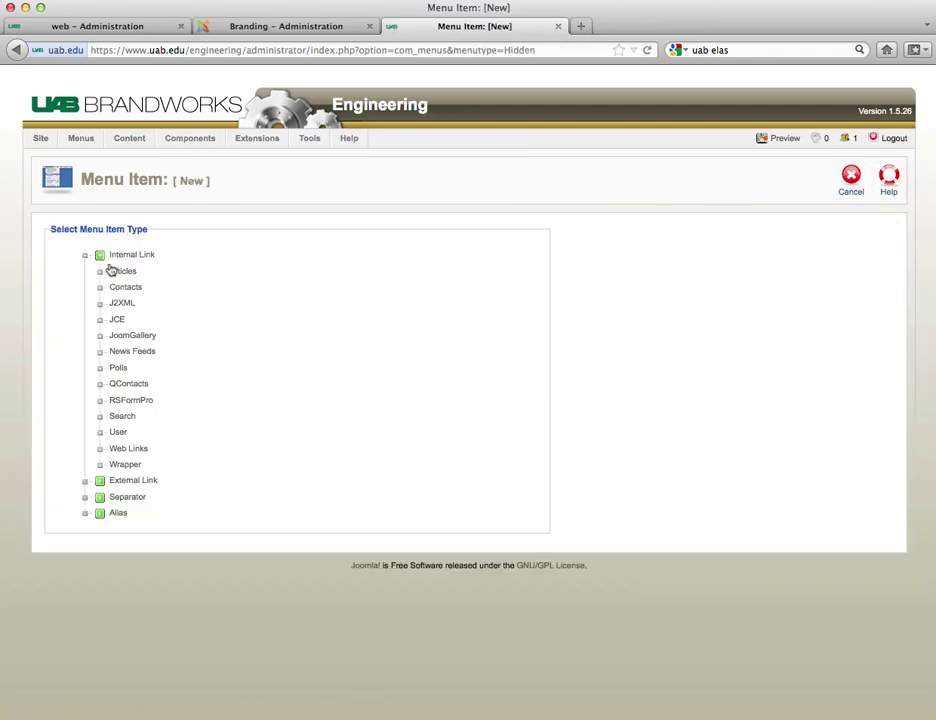
left_click(123, 273)
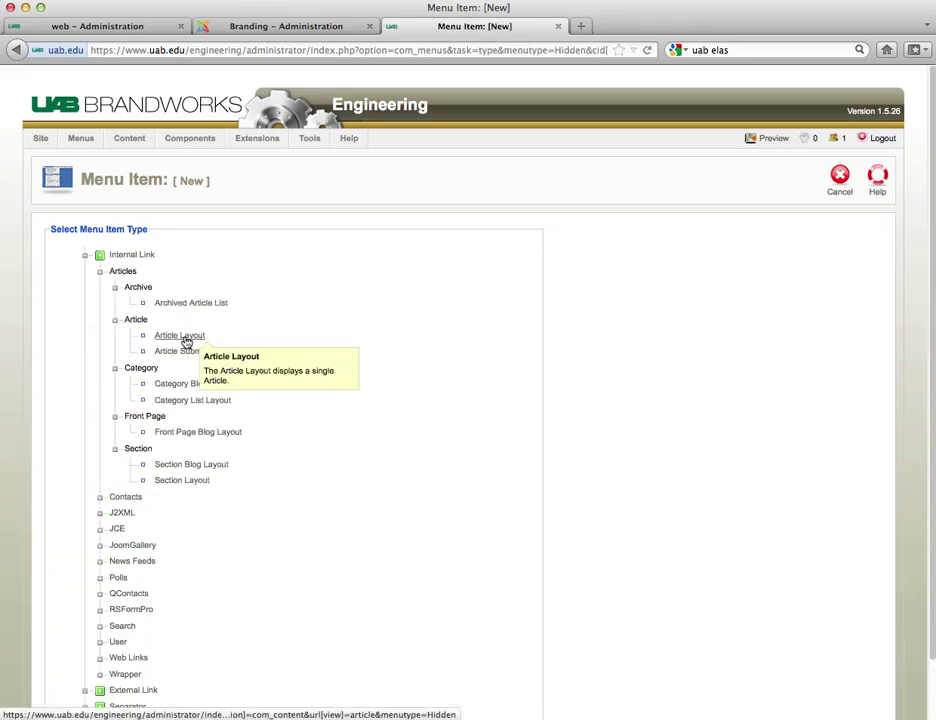
left_click(184, 341)
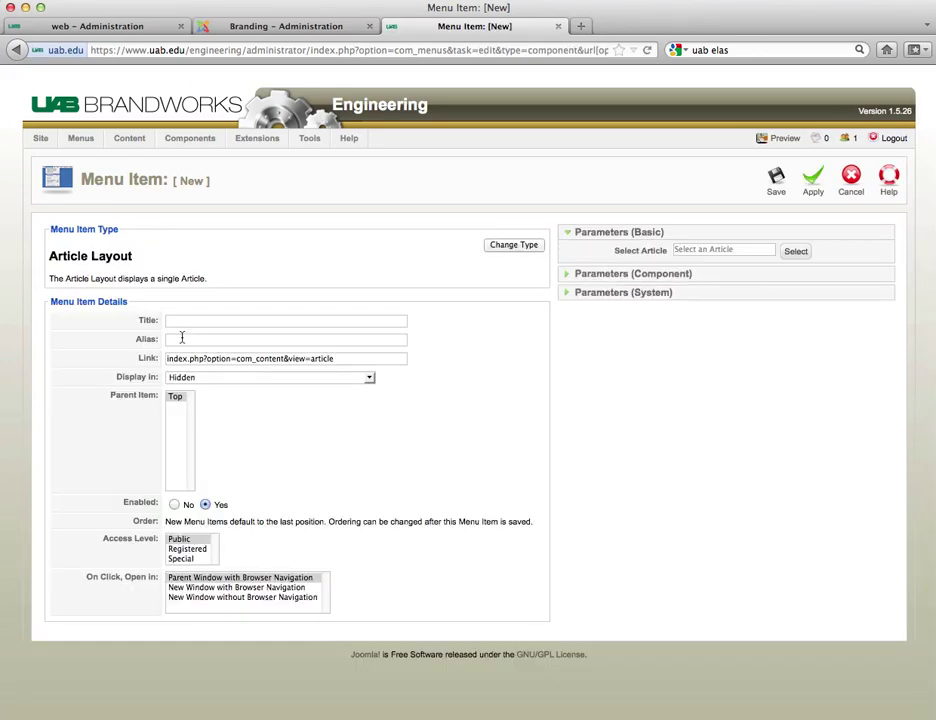
Step: Filter the articles by the Departments & Research section and "egg", and assign ASME Egg Drop 2012 to the menu item
left_click(796, 253)
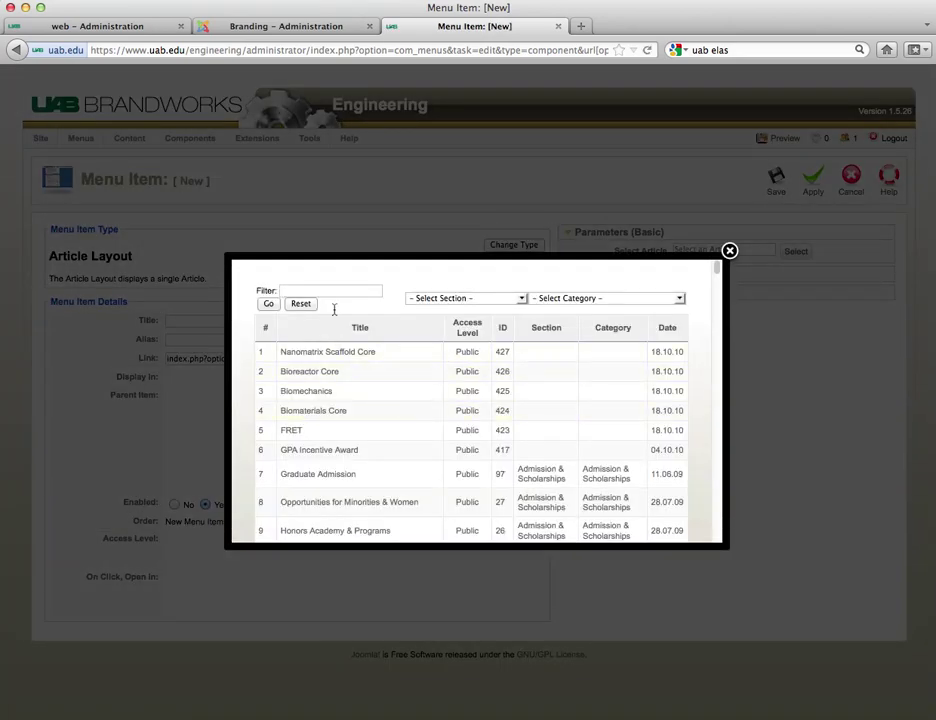
left_click(516, 299)
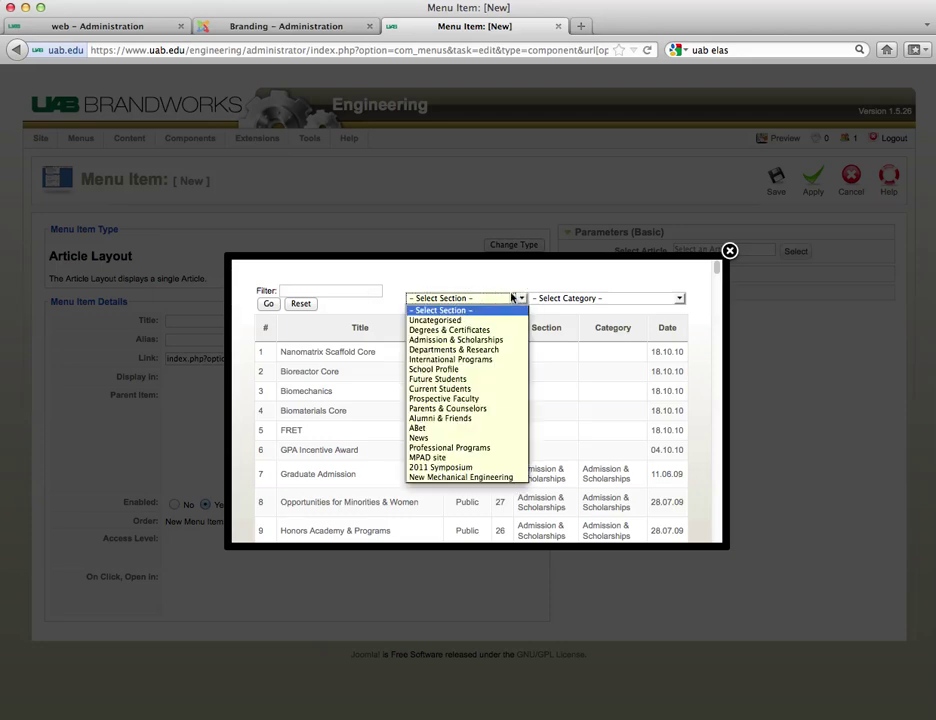
left_click(474, 350)
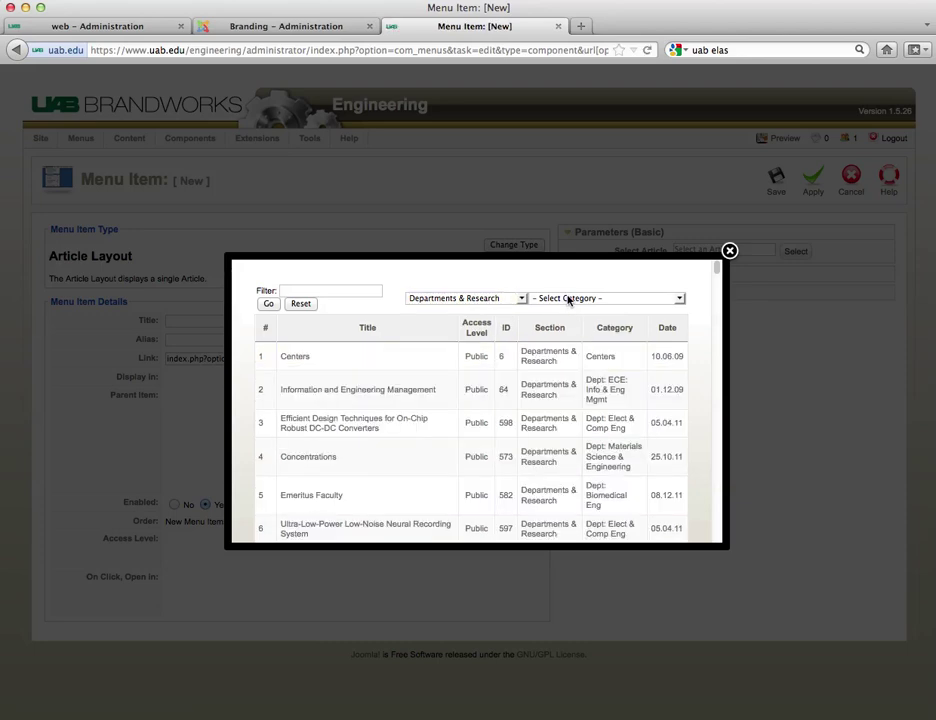
left_click(320, 290)
type("egg")
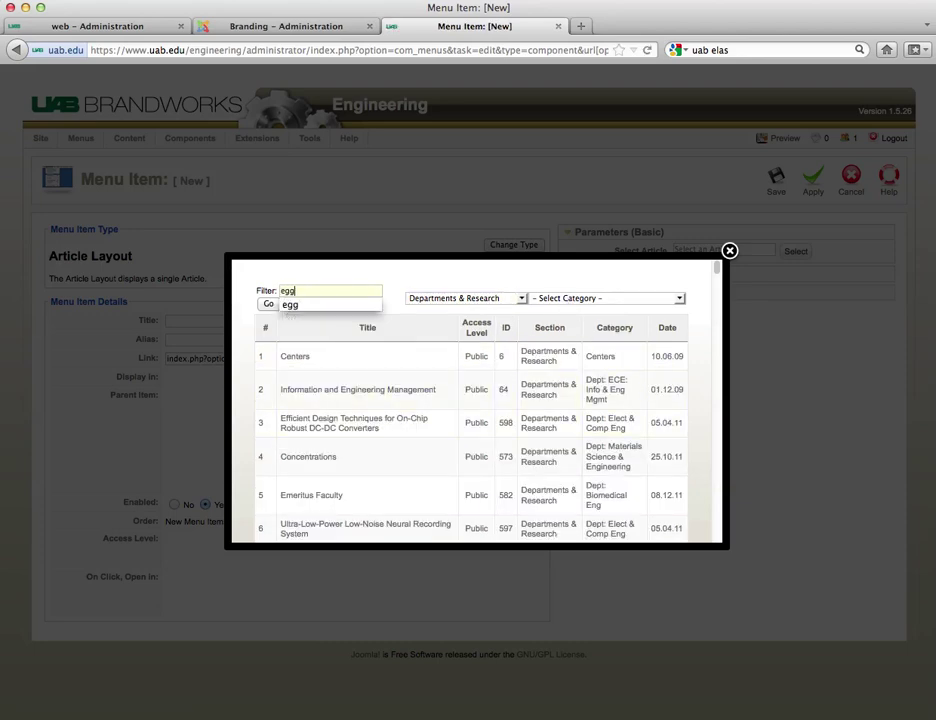
key("Return")
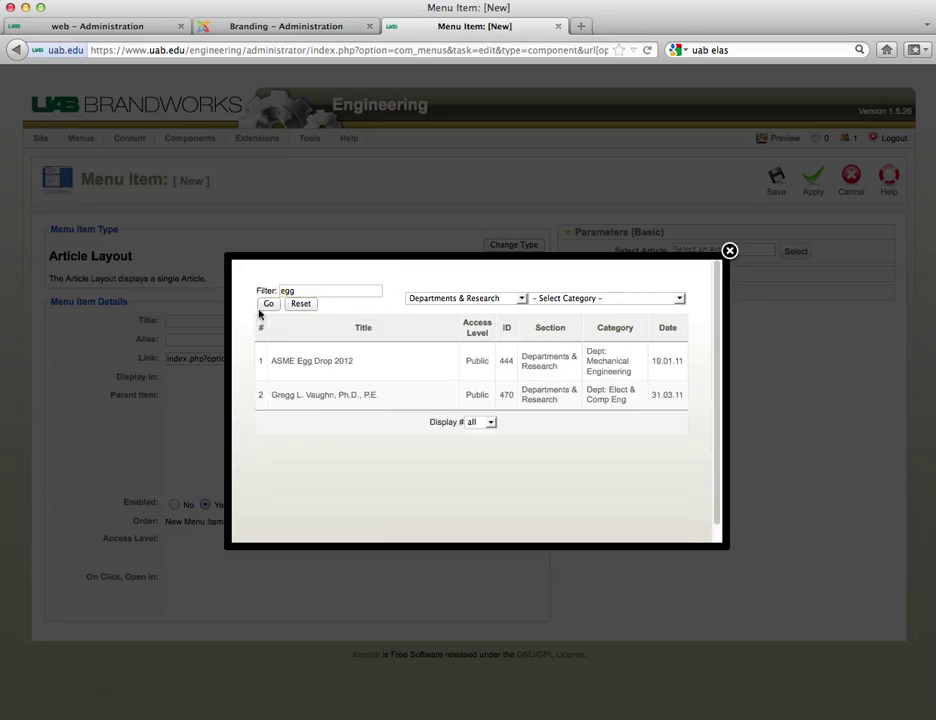
left_click(313, 363)
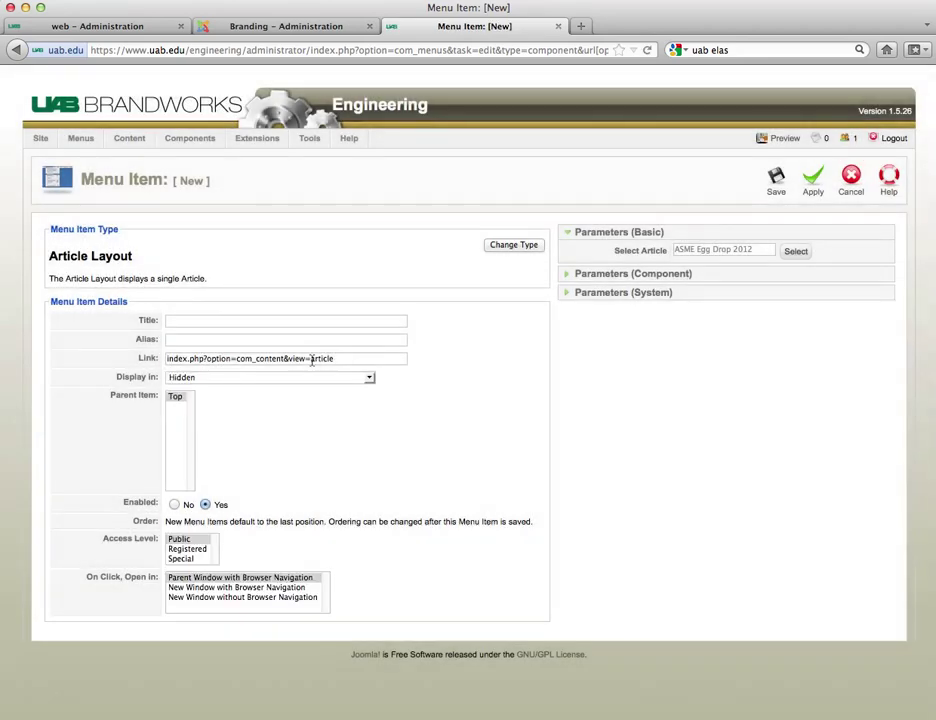
left_click(795, 251)
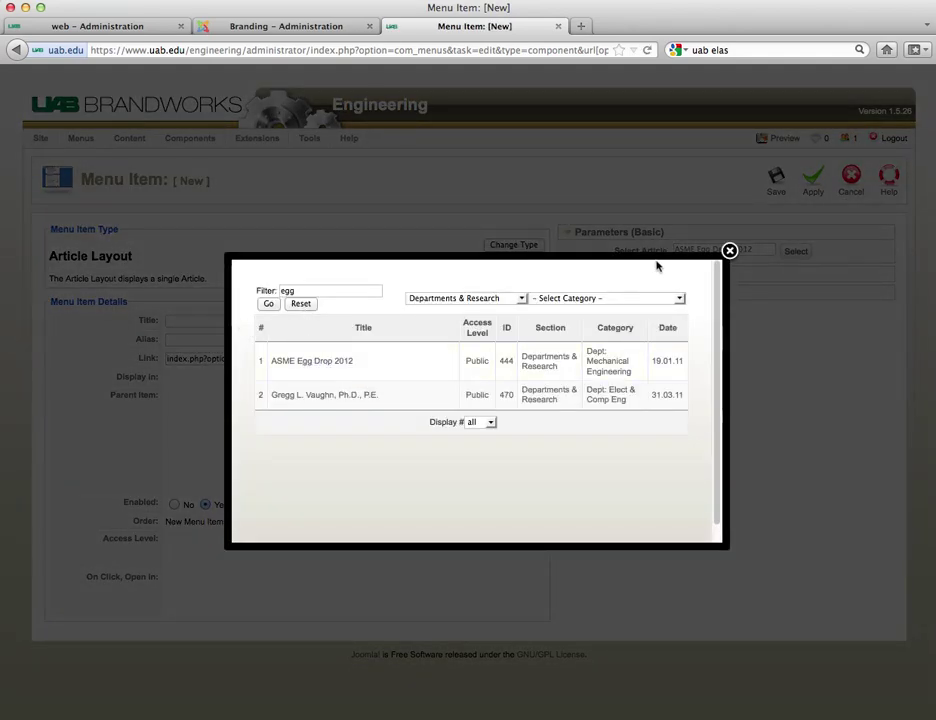
left_click(729, 251)
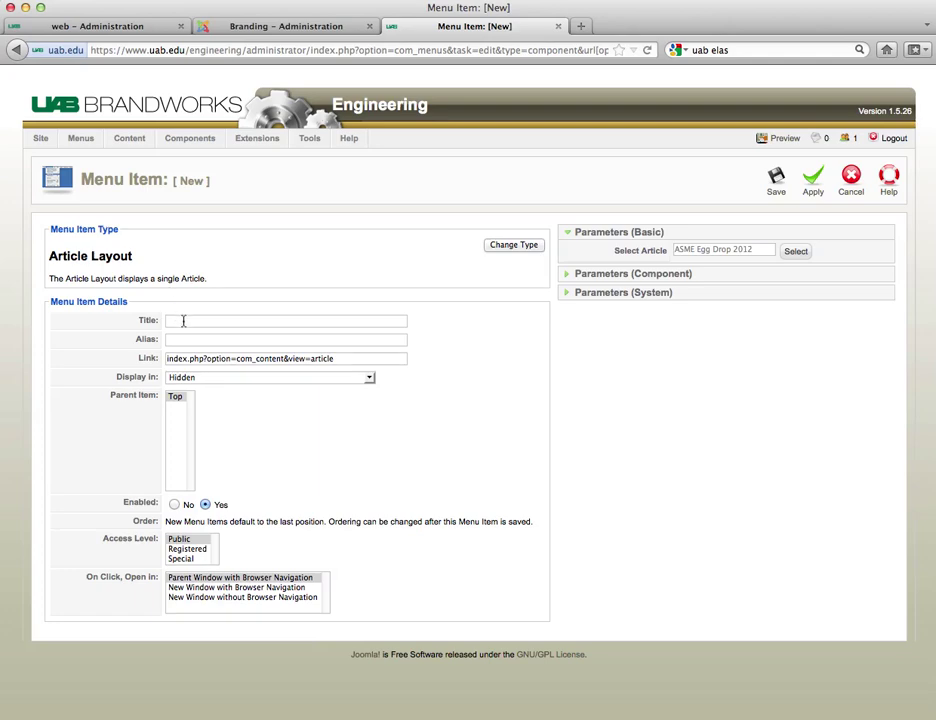
Step: Give the menu item the title Egg Drop and the alias eggdrop, and save it
type("Egg")
left_click(190, 341)
type("egg")
left_click(776, 183)
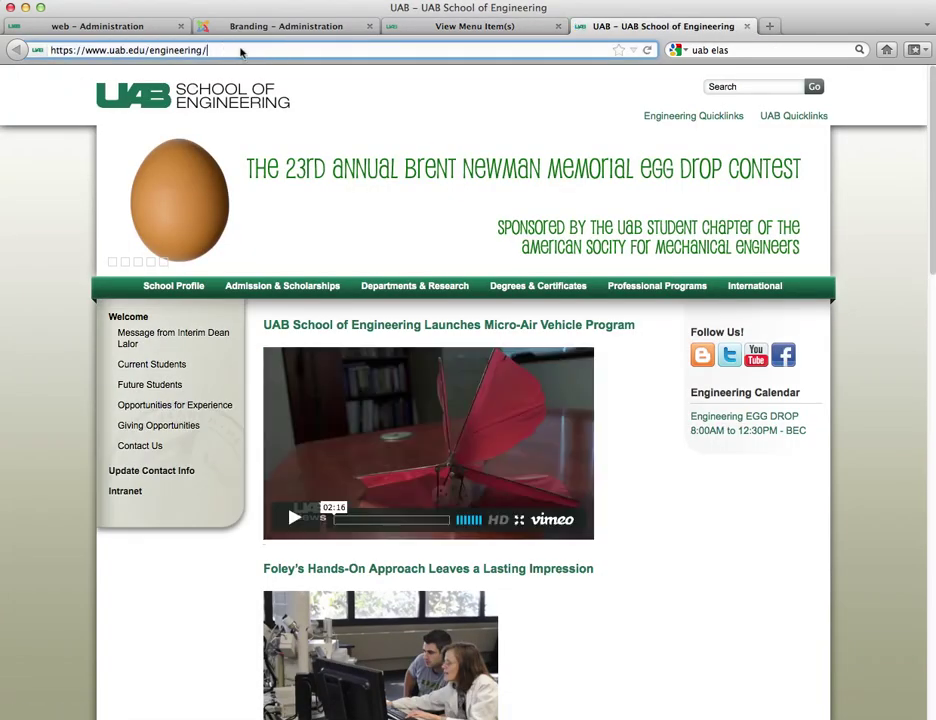
Step: Load the school's website address ending in /engineering/eggdrop to test the new short link
type("eggdrop")
key("Return")
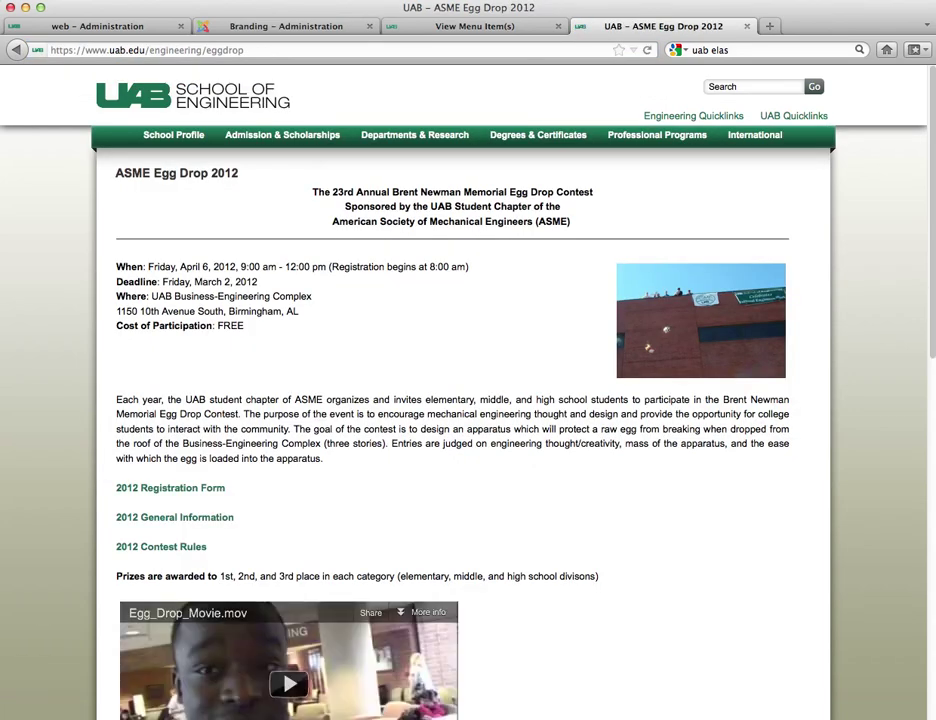
Step: Open the Egg Drop menu item for editing, compare its alias with the ending of the page's address, and save the item
left_click(466, 28)
mouse_move(80, 138)
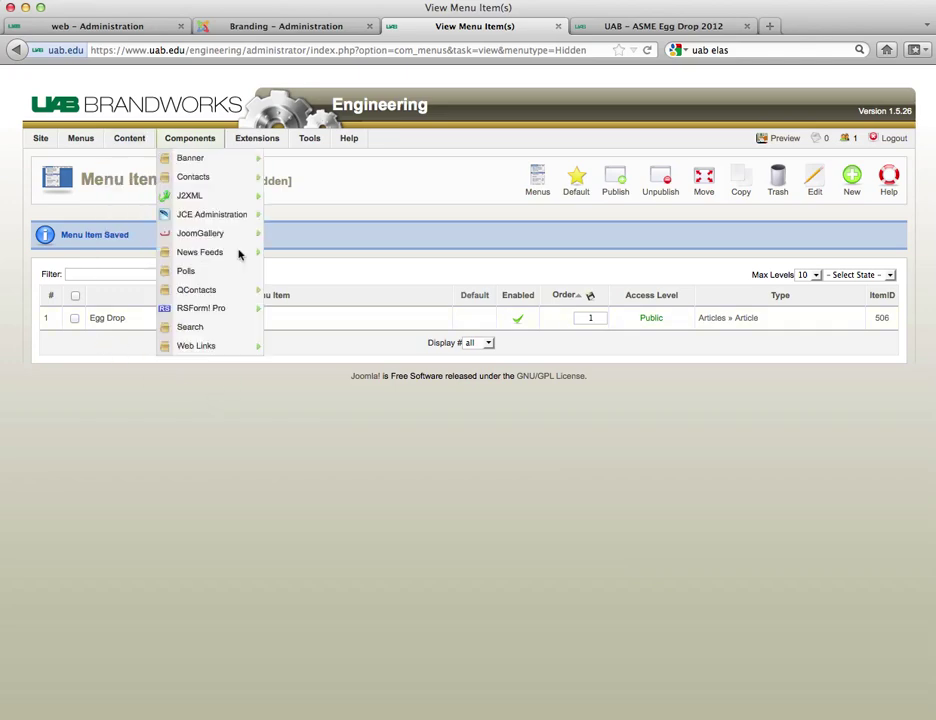
left_click(106, 319)
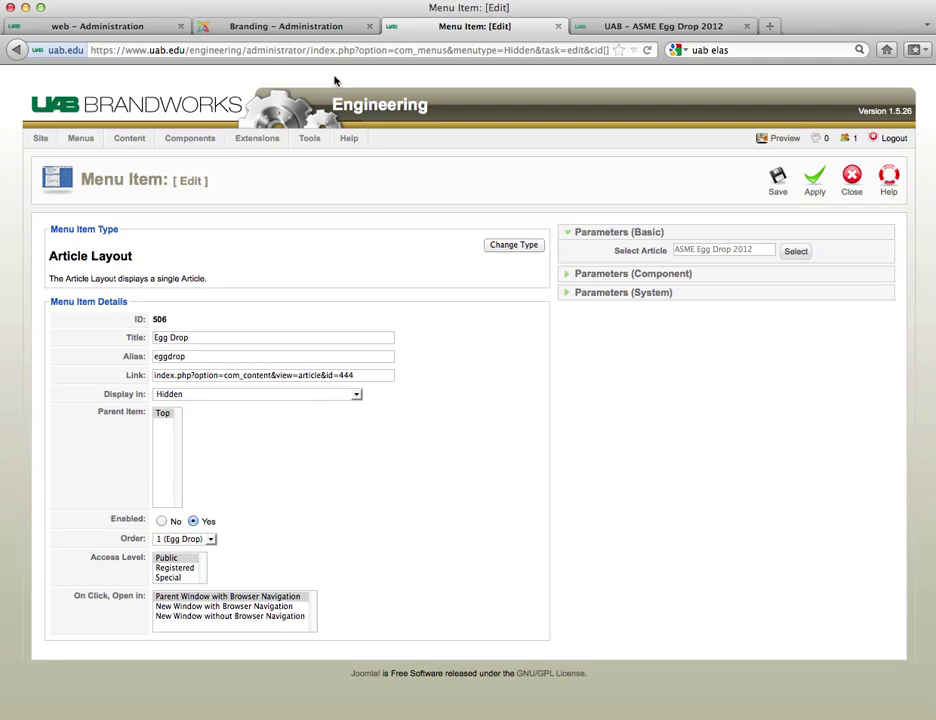
key("ctrl+Tab")
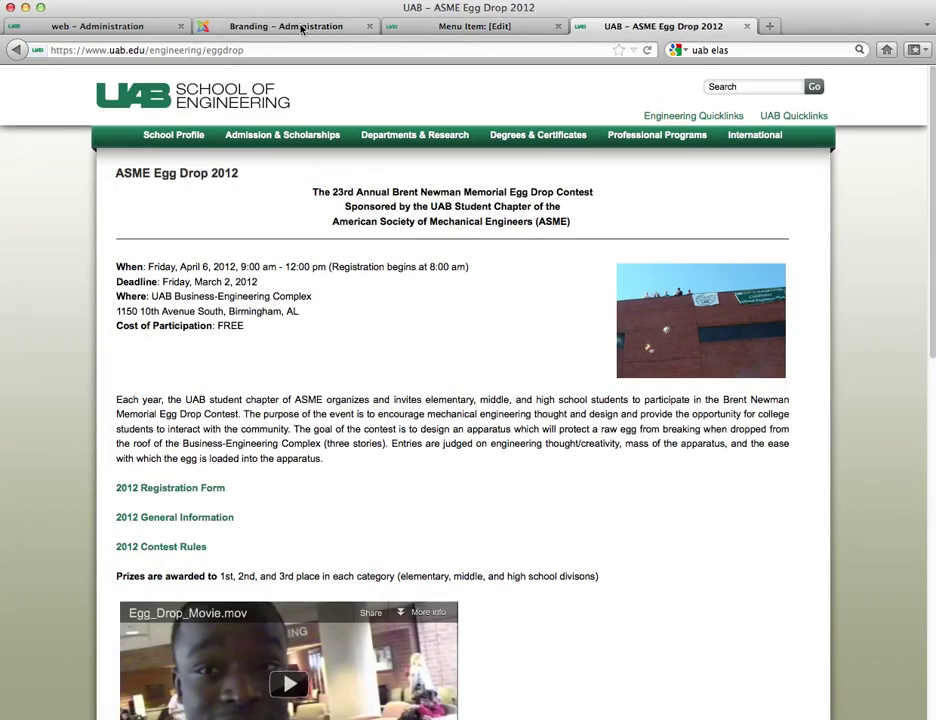
left_click_drag(205, 50, 311, 53)
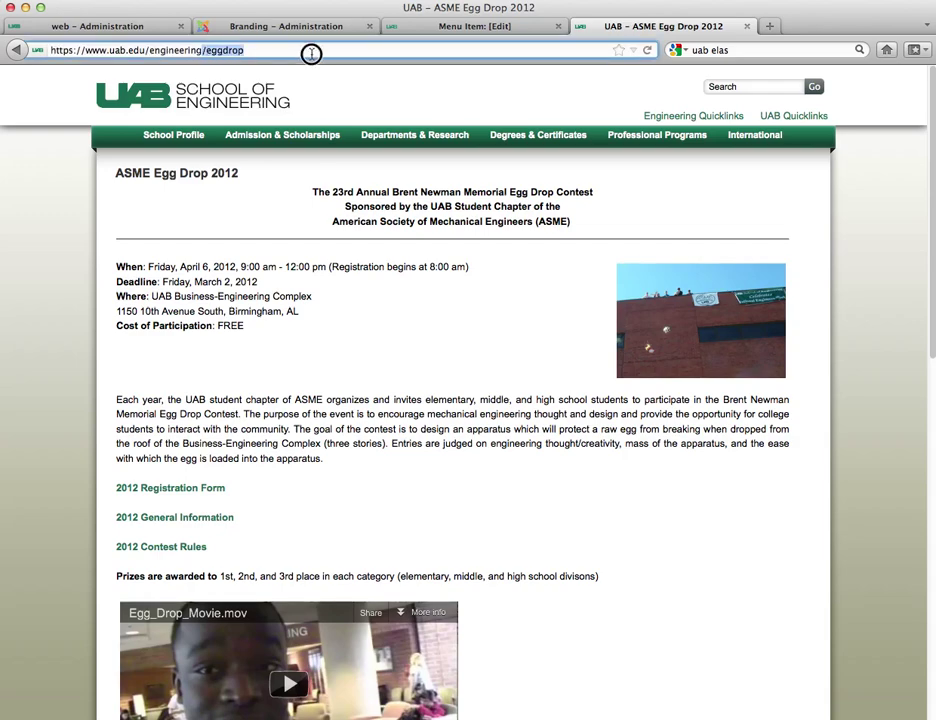
left_click(427, 28)
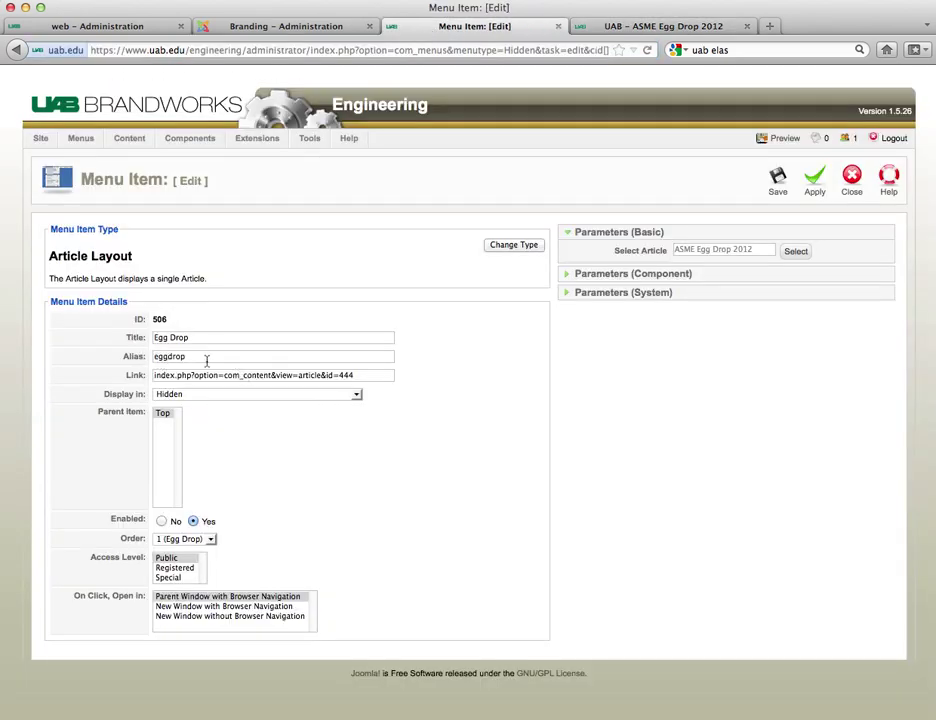
left_click(778, 180)
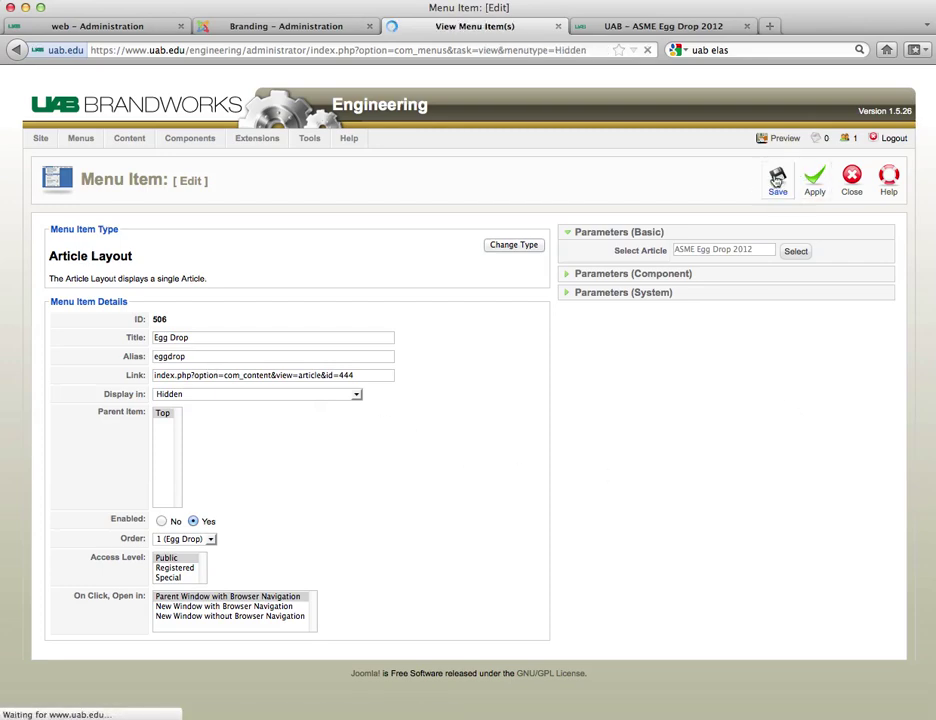